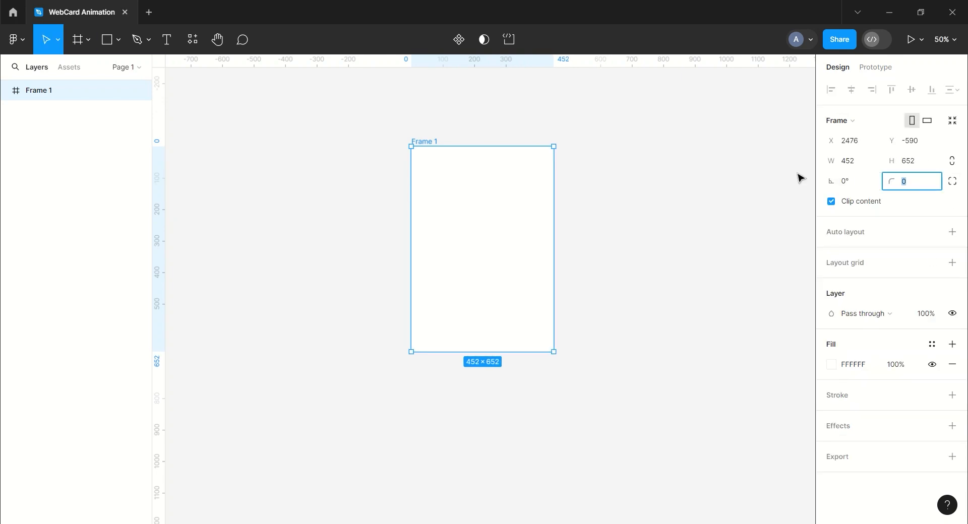
- Round the corners of the 452 × 652 frame with a radius of 30
{"action": "type", "text": "30"}
{"action": "key", "text": "Return"}
{"action": "left_click_drag", "start_coordinate": [474, 220], "coordinate": [458, 222]}
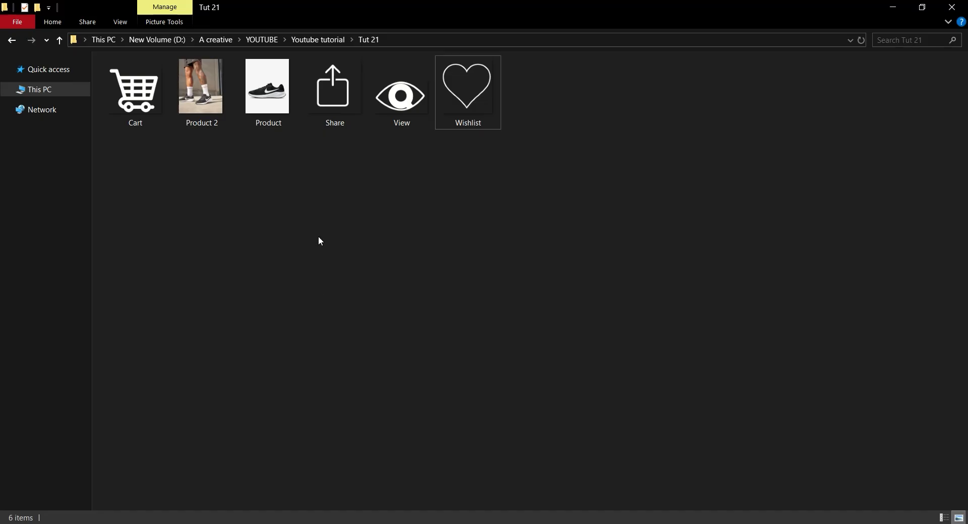
- Import the Product 2 image into the card frame and size it to about 614 × 768 so it covers the frame
{"action": "left_click", "coordinate": [199, 90]}
{"action": "left_click_drag", "start_coordinate": [199, 90], "coordinate": [438, 339]}
{"action": "left_click_drag", "start_coordinate": [506, 181], "coordinate": [483, 316]}
{"action": "left_click_drag", "start_coordinate": [691, 136], "coordinate": [408, 354]}
{"action": "left_click_drag", "start_coordinate": [448, 417], "coordinate": [478, 185]}
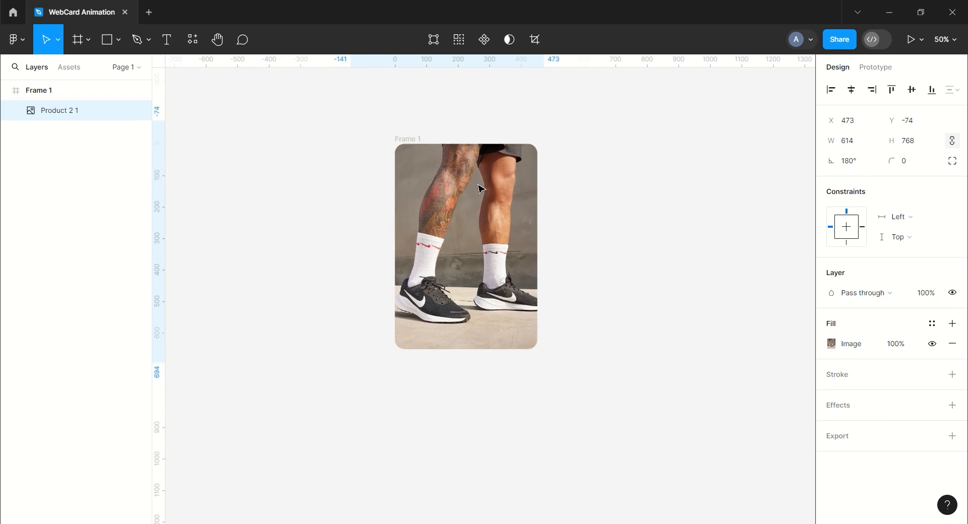
- Draw a rectangle about 510 × 668 over the product image, covering the whole card frame
{"action": "left_click", "coordinate": [644, 283]}
{"action": "key", "text": "shift+0"}
{"action": "left_click_drag", "start_coordinate": [628, 309], "coordinate": [628, 316]}
{"action": "left_click", "coordinate": [109, 39]}
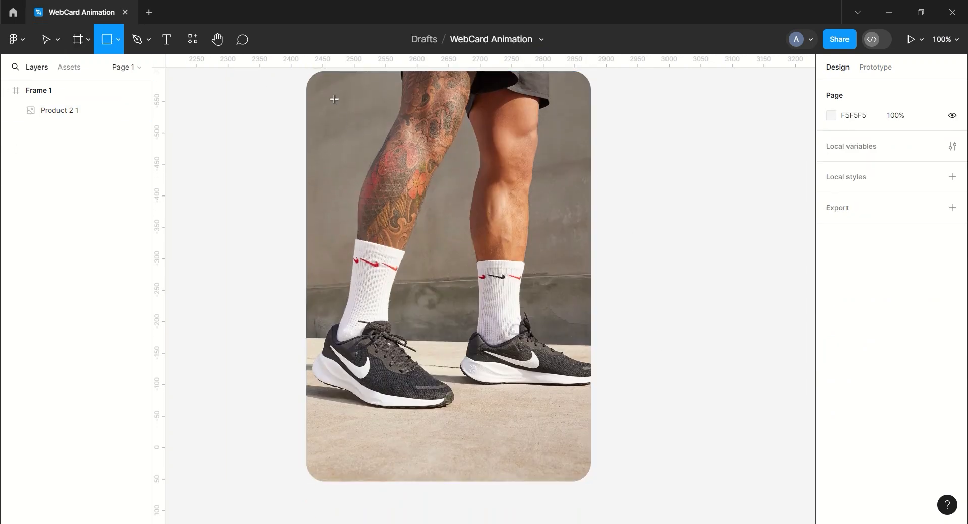
{"action": "mouse_move", "coordinate": [607, 492]}
{"action": "left_mouse_down"}
{"action": "mouse_move", "coordinate": [458, 361]}
{"action": "mouse_move", "coordinate": [291, 100]}
{"action": "mouse_move", "coordinate": [283, 63]}
{"action": "mouse_move", "coordinate": [286, 189]}
{"action": "left_mouse_up"}
- Fill the covering rectangle with 1B1B1B at 40% opacity to darken the product image
{"action": "type", "text": "1b"}
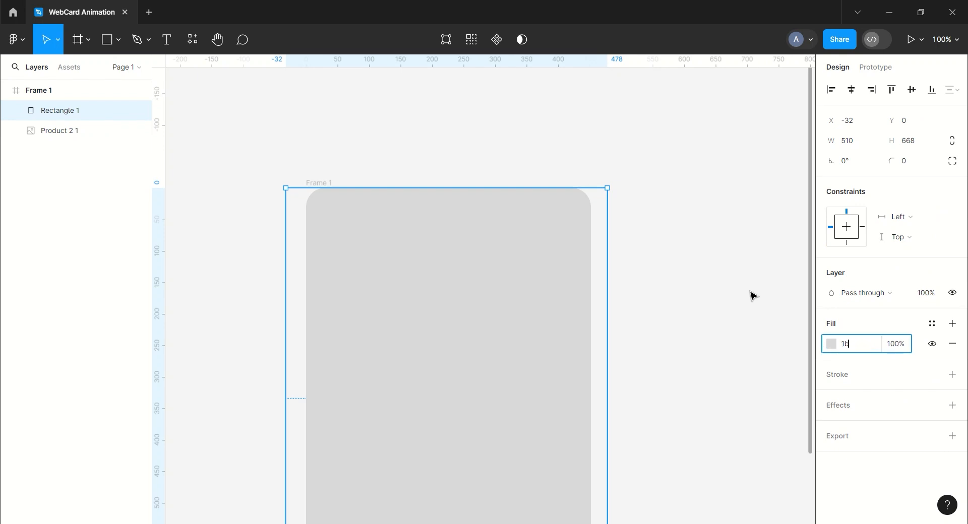
{"action": "type", "text": "1b1b"}
{"action": "key", "text": "Return"}
{"action": "left_click", "coordinate": [885, 348]}
{"action": "type", "text": "20"}
{"action": "key", "text": "Return"}
{"action": "left_click", "coordinate": [672, 311]}
{"action": "scroll", "coordinate": [672, 311], "scroll_direction": "down", "scroll_amount": 2}
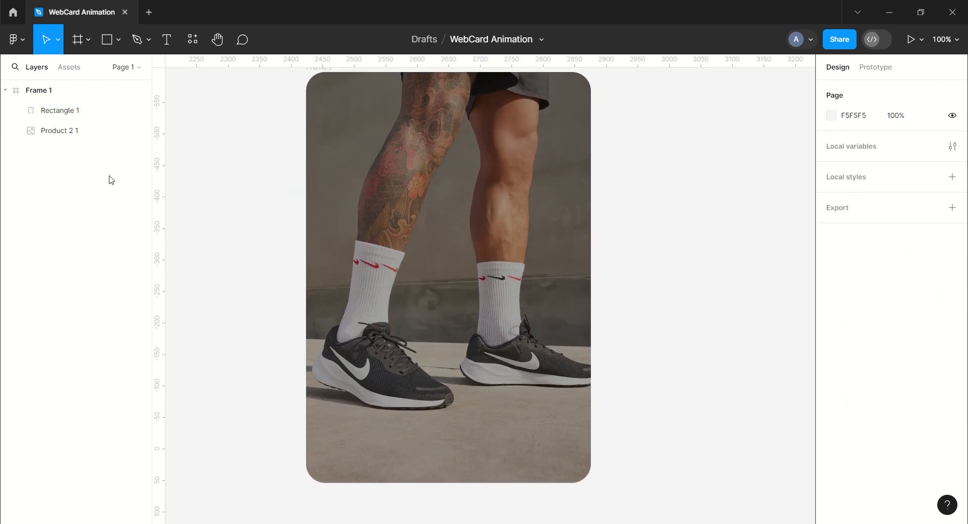
- Resize the dark overlay rectangle to match the card frame's edges at 452 × 652
{"action": "left_click", "coordinate": [78, 110]}
{"action": "left_click_drag", "start_coordinate": [287, 294], "coordinate": [306, 293]}
{"action": "left_click_drag", "start_coordinate": [459, 493], "coordinate": [460, 483]}
{"action": "left_click_drag", "start_coordinate": [607, 305], "coordinate": [591, 304]}
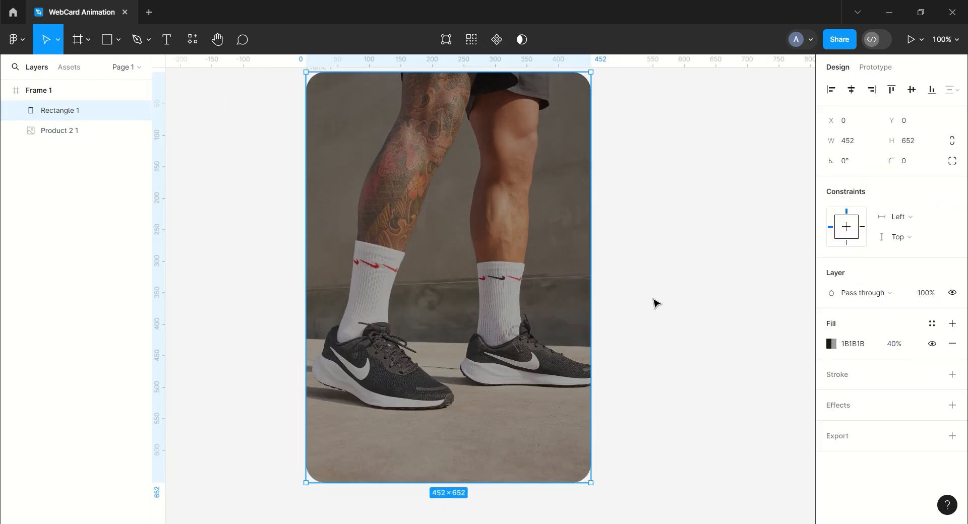
- Duplicate the overlay, shorten the copy to a 73-high bar along the card's lower edge, and set its fill opacity to 100%
{"action": "key", "text": "ctrl+d"}
{"action": "left_click_drag", "start_coordinate": [446, 82], "coordinate": [436, 437]}
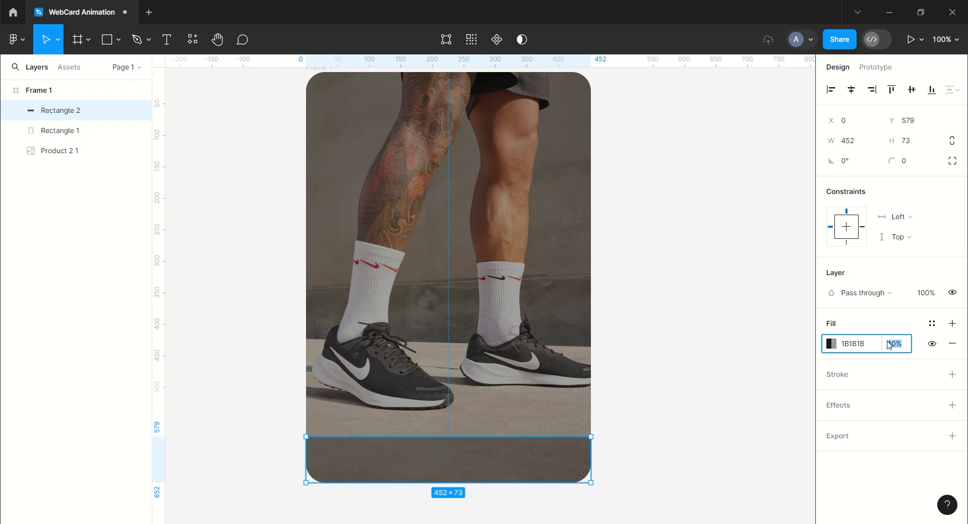
{"action": "key", "text": "Return"}
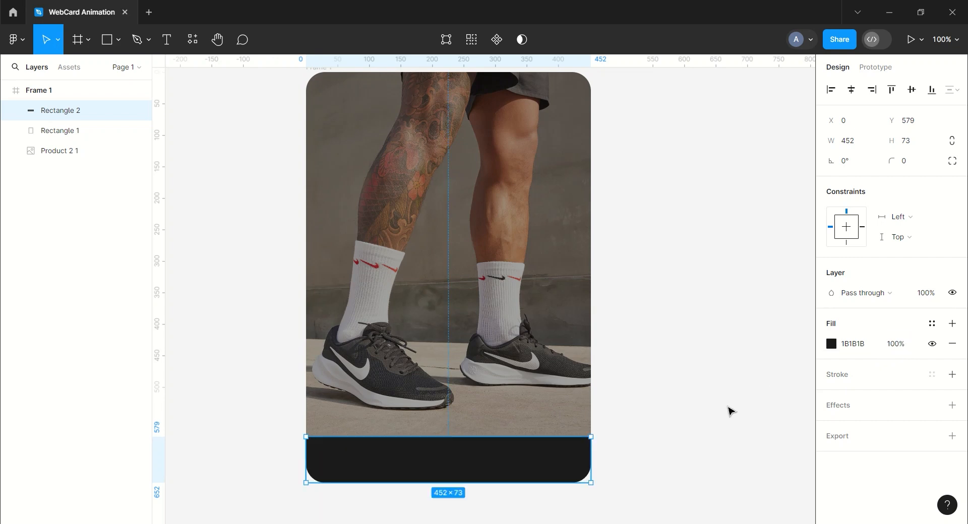
{"action": "left_click", "coordinate": [718, 416]}
- Add the size text "7 | 8 | 9" centred in the dark bar, coloured FAFAFA with 49% letter spacing
{"action": "key", "text": "t"}
{"action": "left_click", "coordinate": [678, 376]}
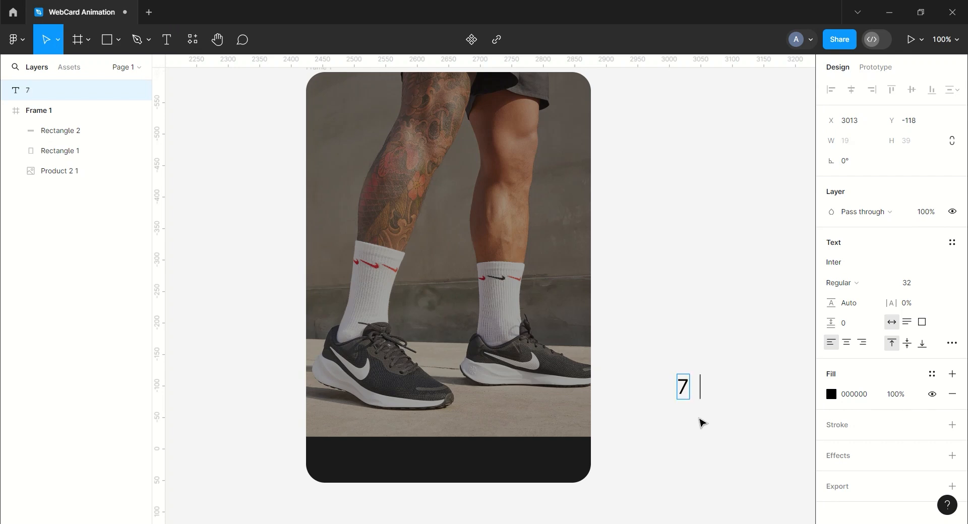
{"action": "key", "text": "Escape"}
{"action": "left_click_drag", "start_coordinate": [689, 387], "coordinate": [413, 460]}
{"action": "type", "text": "fafafa"}
{"action": "key", "text": "Return"}
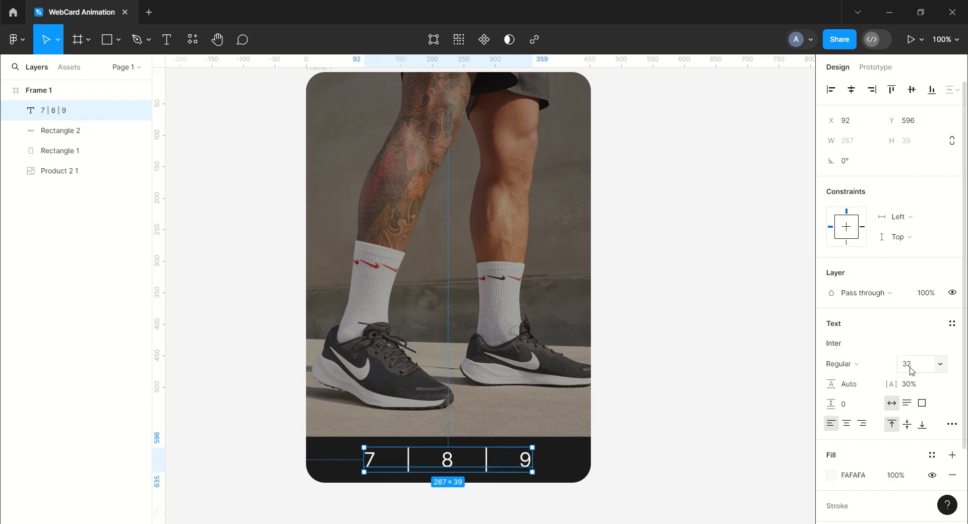
{"action": "left_click", "coordinate": [670, 397]}
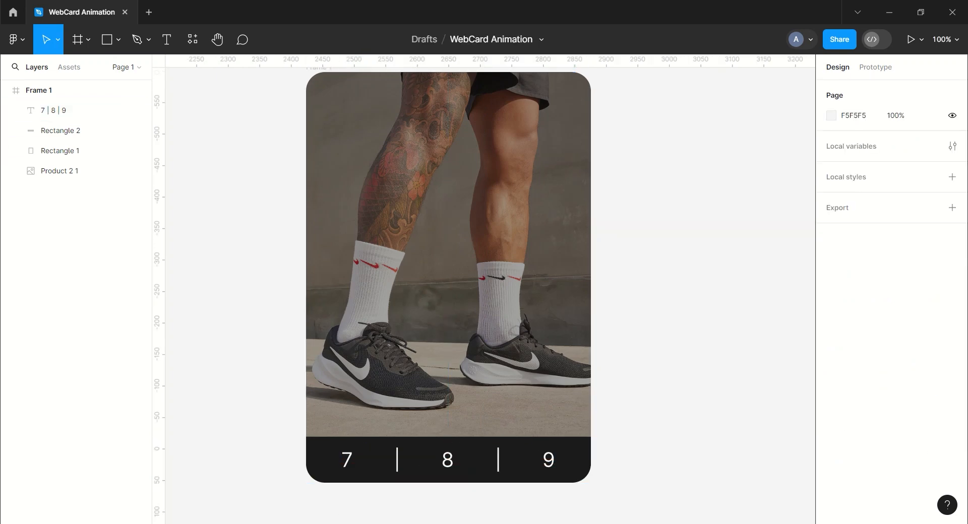
- Import the Share and Wishlist icons, and place the heart at about 28 × 30 in the card's upper-left corner
{"action": "left_click", "coordinate": [354, 523]}
{"action": "left_click", "coordinate": [332, 95]}
{"action": "left_click", "coordinate": [468, 96], "text": "ctrl"}
{"action": "left_click_drag", "start_coordinate": [468, 96], "coordinate": [494, 229]}
{"action": "left_click_drag", "start_coordinate": [514, 368], "coordinate": [324, 96]}
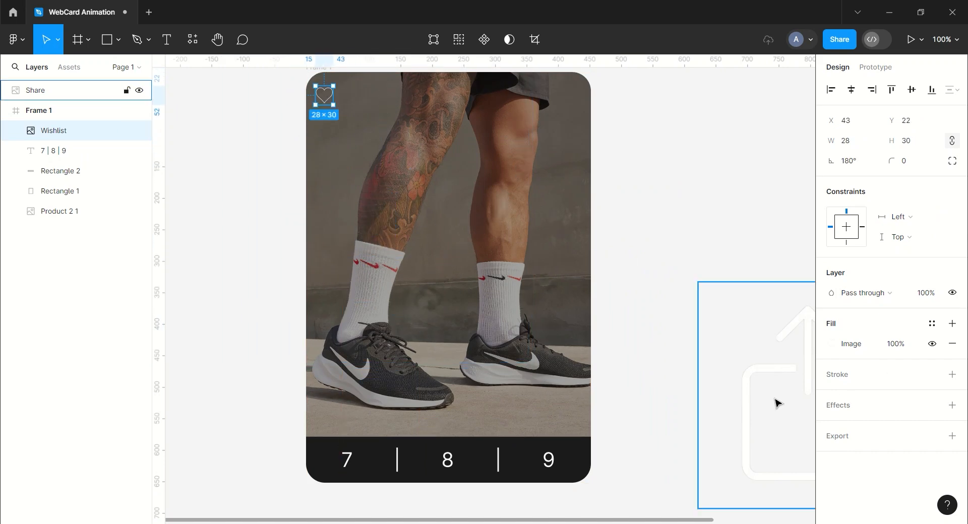
- Shrink the Share icon to about 36 × 36 and place it directly below the heart on the card
{"action": "left_click_drag", "start_coordinate": [793, 407], "coordinate": [350, 240]}
{"action": "left_click_drag", "start_coordinate": [475, 402], "coordinate": [366, 237]}
{"action": "left_click_drag", "start_coordinate": [364, 227], "coordinate": [327, 132]}
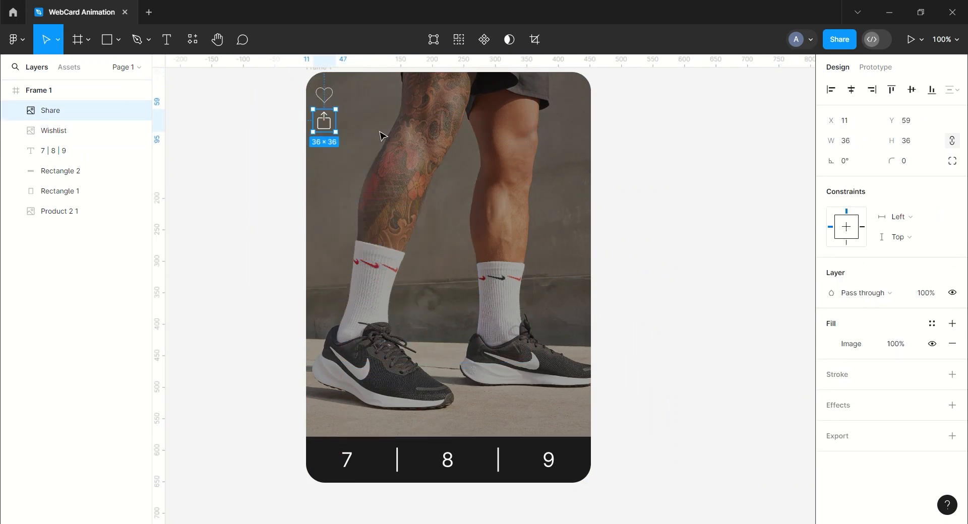
{"action": "left_click", "coordinate": [675, 176]}
{"action": "left_click_drag", "start_coordinate": [671, 252], "coordinate": [684, 263]}
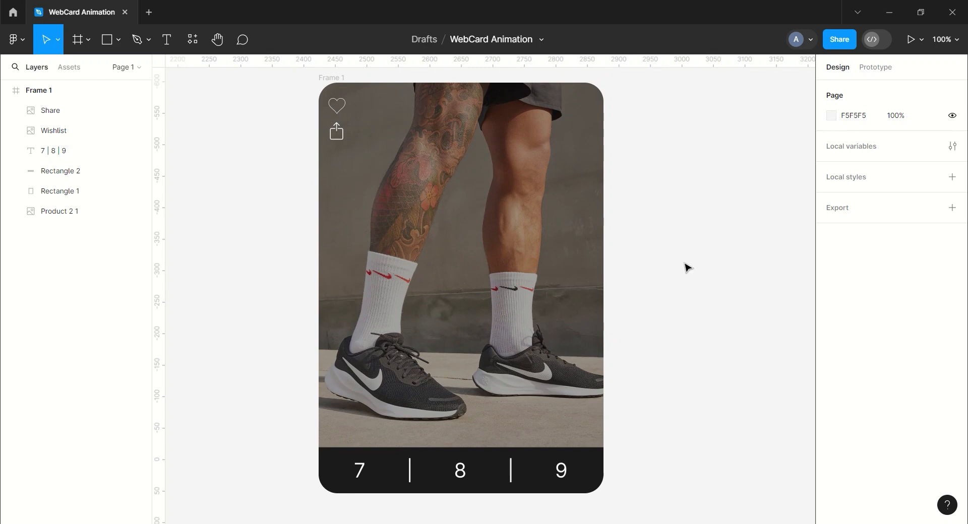
- Draw a button frame about 216 × 82 above the card and give it a corner radius of 15
{"action": "key", "text": "ctrl+minus"}
{"action": "scroll", "coordinate": [625, 173], "scroll_direction": "up", "scroll_amount": 2}
{"action": "key", "text": "f"}
{"action": "left_click_drag", "start_coordinate": [393, 128], "coordinate": [461, 153]}
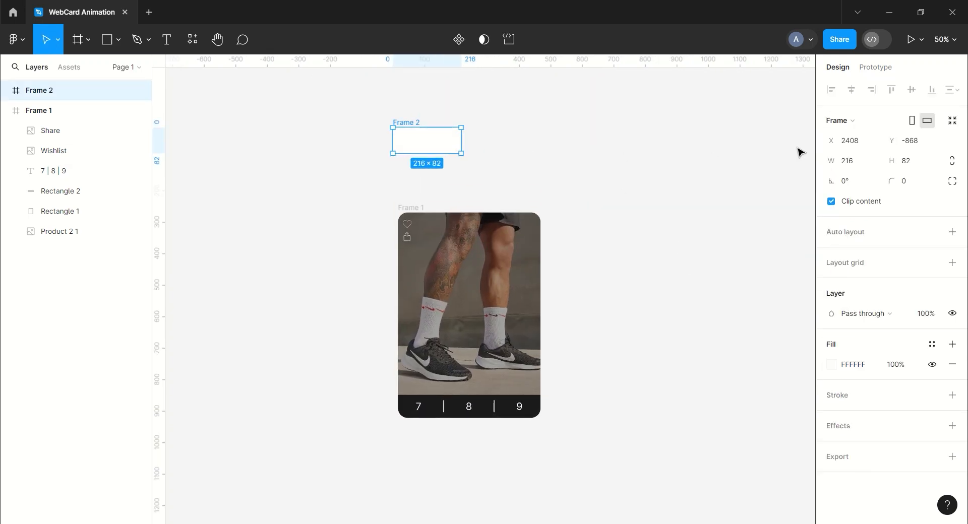
{"action": "left_click", "coordinate": [663, 131]}
{"action": "key", "text": "ctrl+plus"}
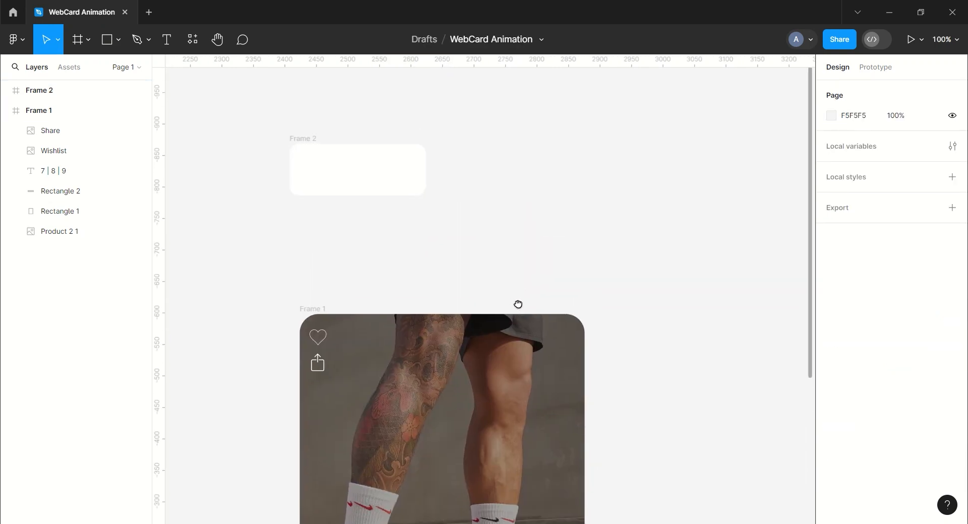
- Add the text "Quick View" with 0% letter spacing and centre it in the new button frame
{"action": "key", "text": "t"}
{"action": "left_click", "coordinate": [511, 187]}
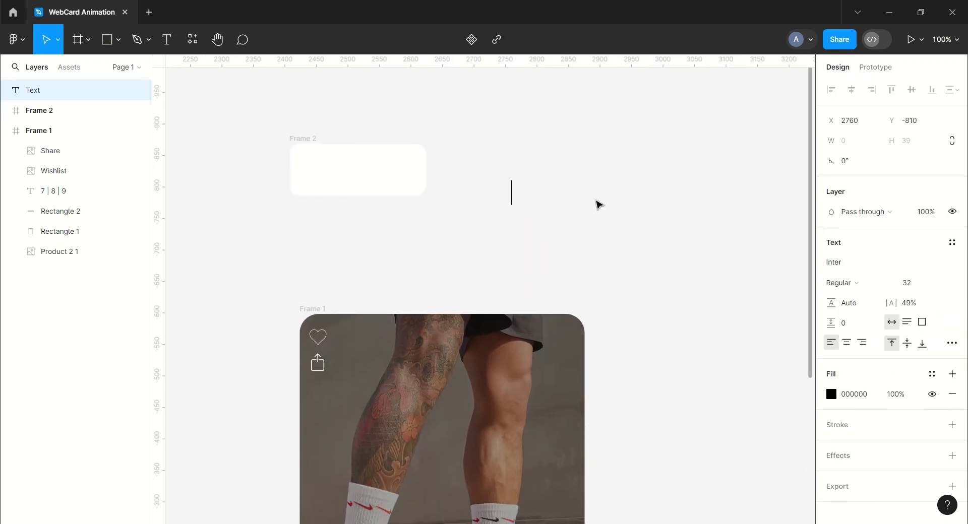
{"action": "key", "text": "ctrl+a"}
{"action": "left_click", "coordinate": [907, 303]}
{"action": "type", "text": "0"}
{"action": "key", "text": "Return"}
{"action": "key", "text": "Escape"}
{"action": "left_click_drag", "start_coordinate": [575, 199], "coordinate": [369, 174]}
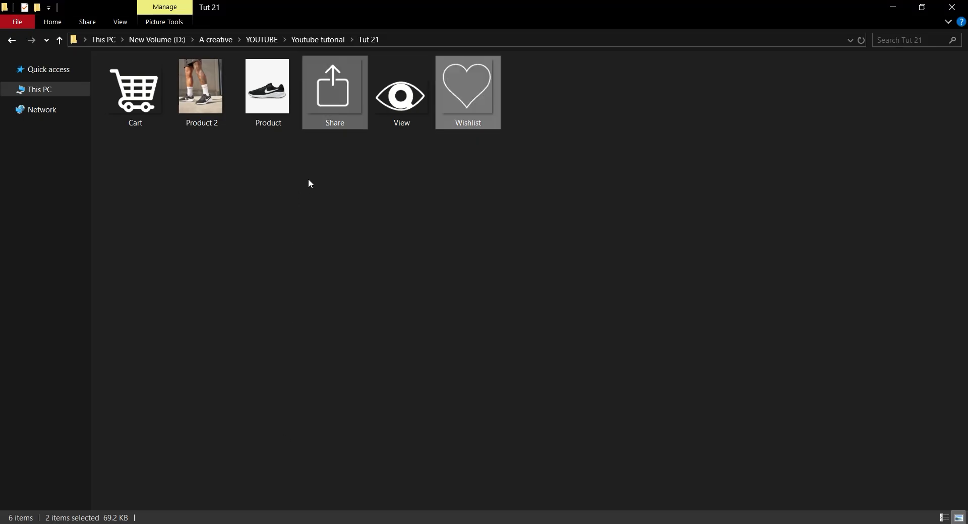
- Import the View icon at about 65 × 40, nest it in the Quick View frame, and move it below the frame's visible area
{"action": "left_click_drag", "start_coordinate": [401, 95], "coordinate": [360, 271]}
{"action": "left_click_drag", "start_coordinate": [554, 391], "coordinate": [355, 173]}
{"action": "left_click_drag", "start_coordinate": [68, 144], "coordinate": [21, 131]}
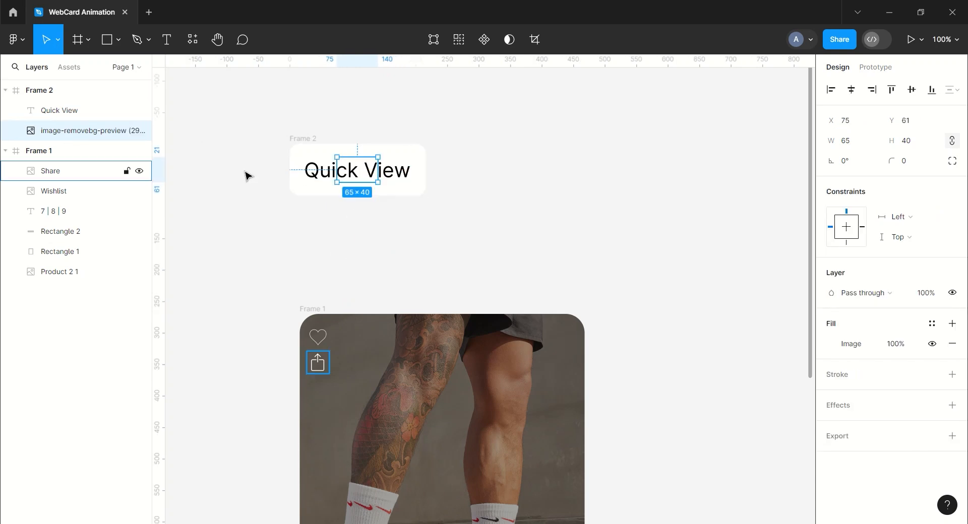
{"action": "left_click_drag", "start_coordinate": [361, 171], "coordinate": [358, 217]}
{"action": "left_click_drag", "start_coordinate": [71, 139], "coordinate": [70, 140]}
- Duplicate the Quick View button frame, placing the copy beside the original
{"action": "left_click", "coordinate": [43, 96]}
{"action": "key", "text": "ctrl+d"}
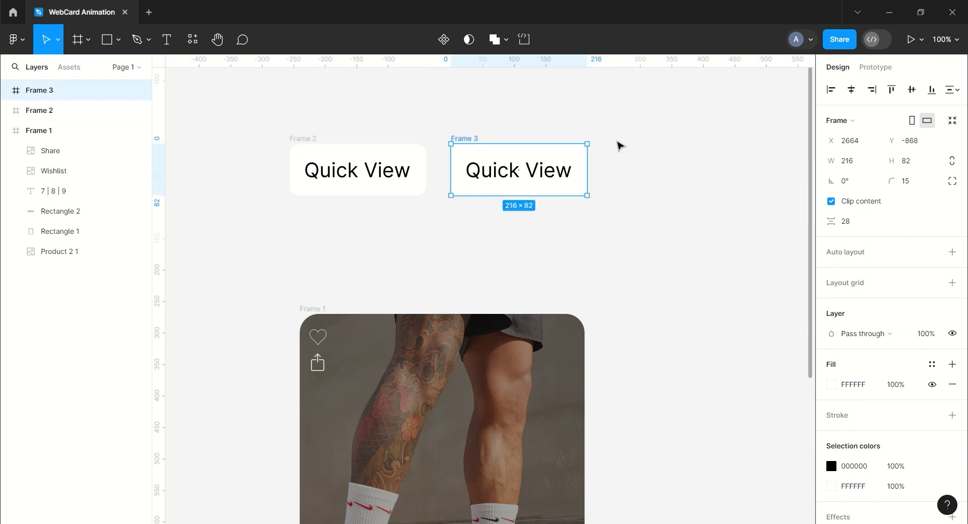
{"action": "scroll", "coordinate": [576, 214], "scroll_direction": "right", "scroll_amount": 5}
- In the copied button frame, shift the label and eye icon up so the label is clipped and the icon sits inside
{"action": "left_click", "coordinate": [5, 90]}
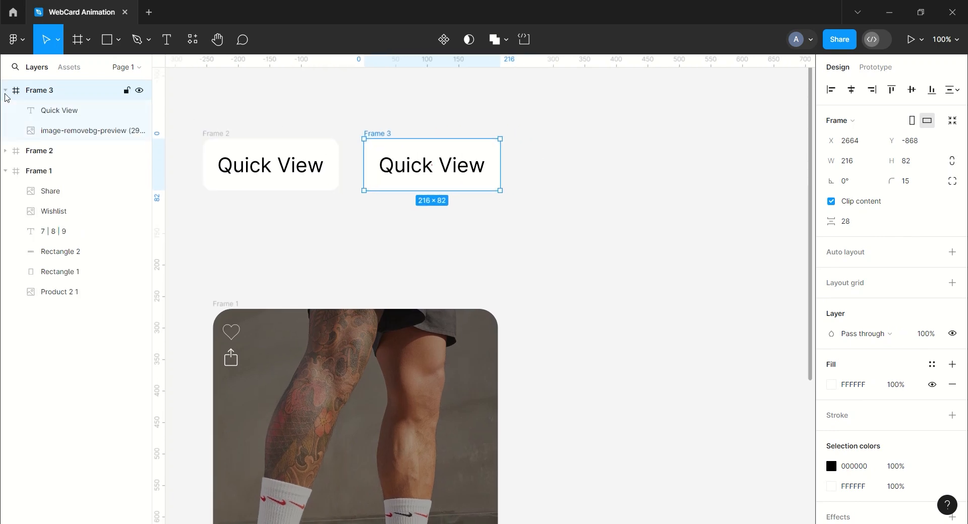
{"action": "left_click", "coordinate": [58, 115]}
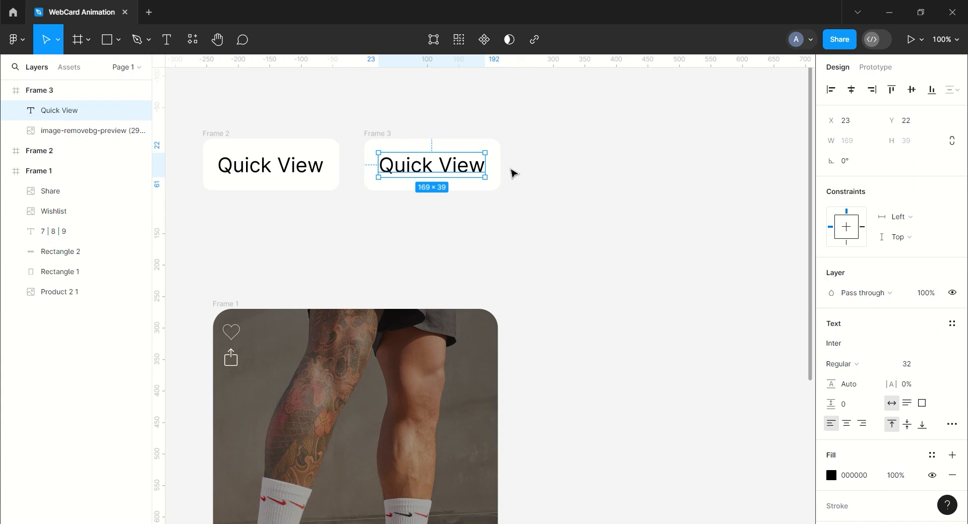
{"action": "left_click", "coordinate": [440, 201], "text": "shift"}
{"action": "left_click_drag", "start_coordinate": [440, 201], "coordinate": [437, 168]}
- Fill the copied button frame with 1B1B1B and centre its eye icon vertically
{"action": "left_click", "coordinate": [54, 94]}
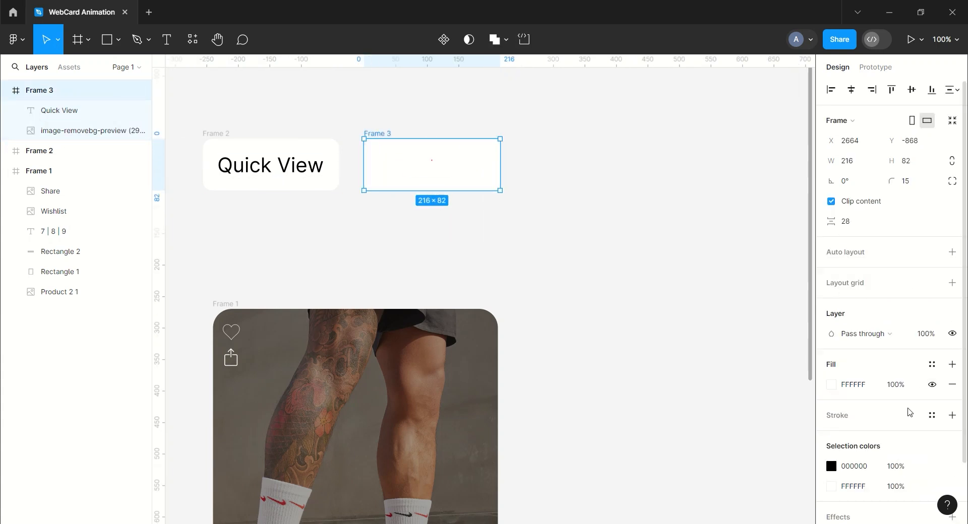
{"action": "left_click", "coordinate": [870, 386]}
{"action": "type", "text": "1"}
{"action": "key", "text": "Return"}
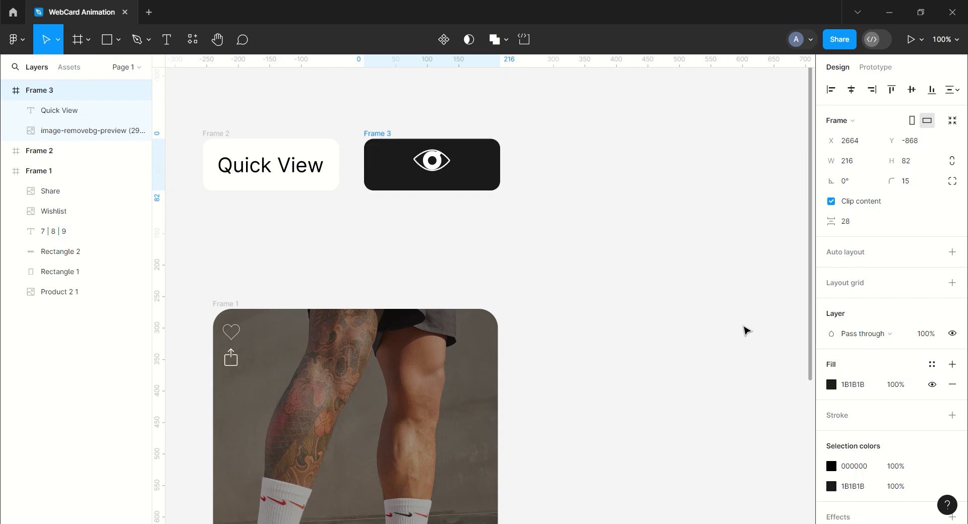
{"action": "key", "text": "Return"}
{"action": "key", "text": "Escape"}
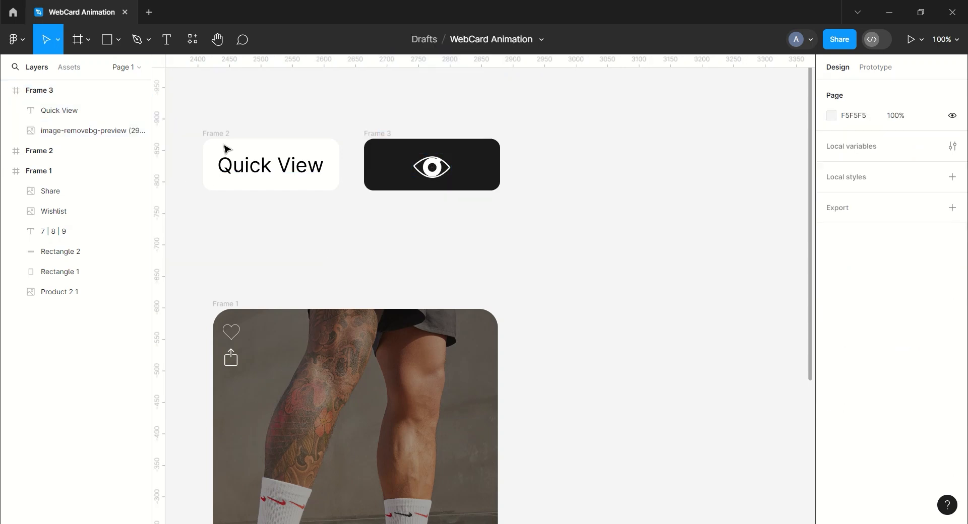
- Duplicate the Quick View and eye button frames and place the copies to the right of the originals
{"action": "scroll", "coordinate": [549, 252], "scroll_direction": "down", "scroll_amount": 2}
{"action": "scroll", "coordinate": [549, 253], "scroll_direction": "down", "scroll_amount": 3, "text": "ctrl"}
{"action": "left_click_drag", "start_coordinate": [296, 172], "coordinate": [402, 253]}
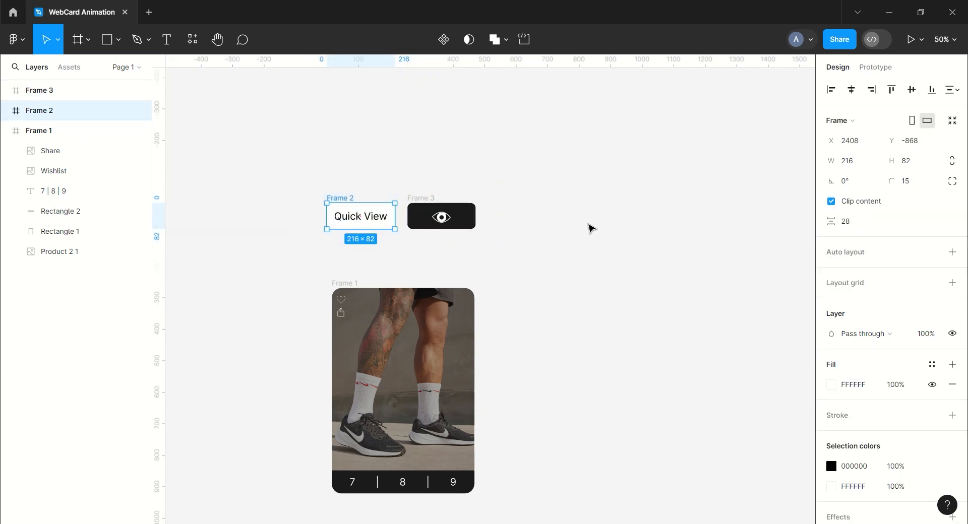
{"action": "key", "text": "ctrl+d"}
{"action": "left_click_drag", "start_coordinate": [516, 201], "coordinate": [597, 204]}
{"action": "left_click", "coordinate": [621, 234]}
- In the duplicated buttons, change the label to "Quick Buy" and replace the eye with the Cart icon
{"action": "scroll", "coordinate": [621, 233], "scroll_direction": "right", "scroll_amount": 5}
{"action": "scroll", "coordinate": [577, 171], "scroll_direction": "up", "scroll_amount": 3, "text": "ctrl"}
{"action": "left_click_drag", "start_coordinate": [577, 170], "coordinate": [559, 237]}
{"action": "left_click", "coordinate": [8, 110]}
{"action": "left_click", "coordinate": [46, 111]}
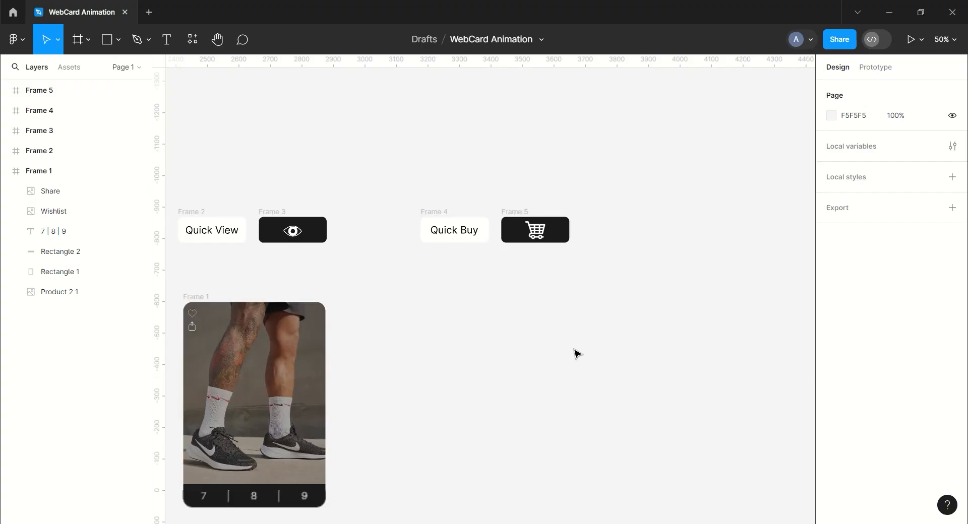
- Combine the Quick View and eye button frames into a component set
{"action": "scroll", "coordinate": [509, 335], "scroll_direction": "down", "scroll_amount": 3, "text": "ctrl"}
{"action": "scroll", "coordinate": [466, 257], "scroll_direction": "up", "scroll_amount": 3, "text": "ctrl"}
{"action": "scroll", "coordinate": [371, 214], "scroll_direction": "left", "scroll_amount": 1}
{"action": "left_click_drag", "start_coordinate": [371, 214], "coordinate": [425, 223]}
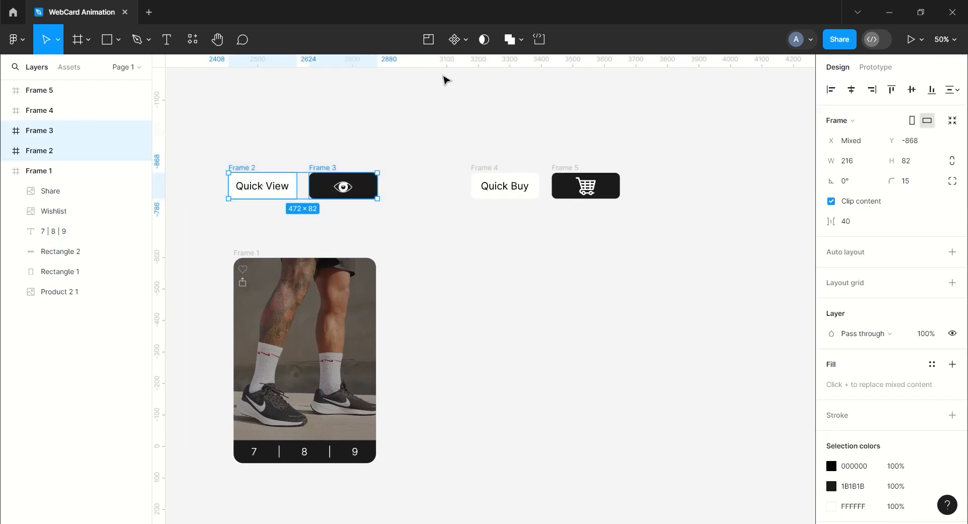
{"action": "left_click", "coordinate": [467, 39]}
{"action": "left_click", "coordinate": [461, 100]}
- Combine the Quick Buy and cart button frames into a second component set
{"action": "left_click_drag", "start_coordinate": [444, 151], "coordinate": [698, 266]}
{"action": "left_click", "coordinate": [465, 39]}
{"action": "left_click", "coordinate": [456, 99]}
{"action": "left_click", "coordinate": [590, 120]}
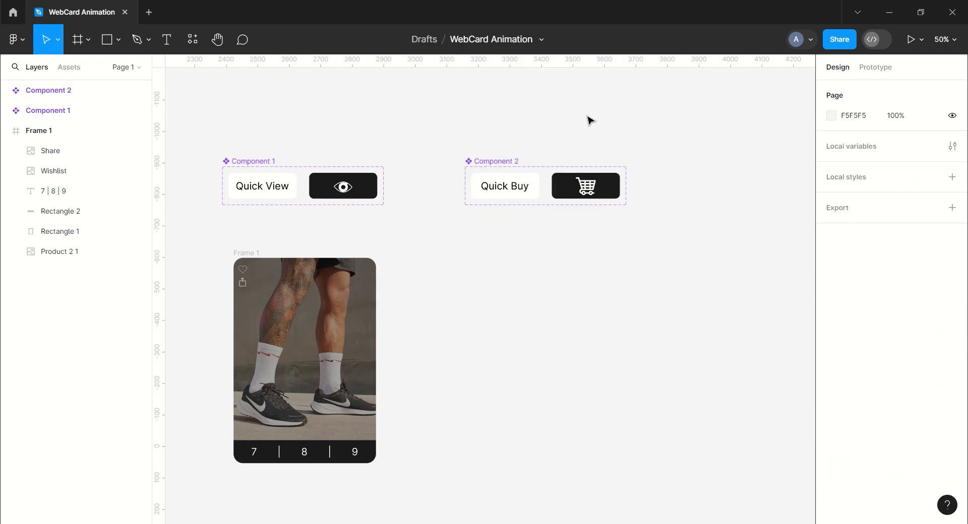
- Link the Quick View variant to the eye variant with a While hovering Change to interaction
{"action": "left_click", "coordinate": [876, 68]}
{"action": "key", "text": "shift+0"}
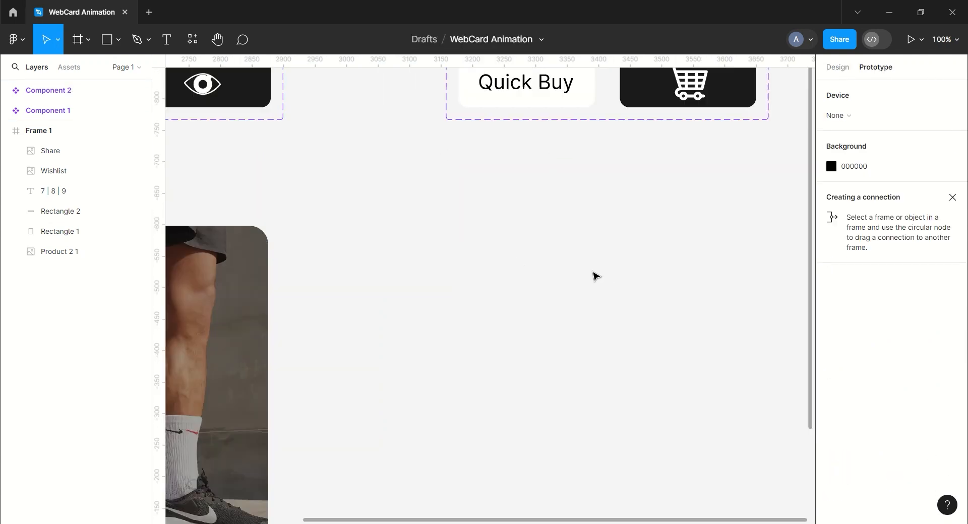
{"action": "left_click", "coordinate": [346, 154]}
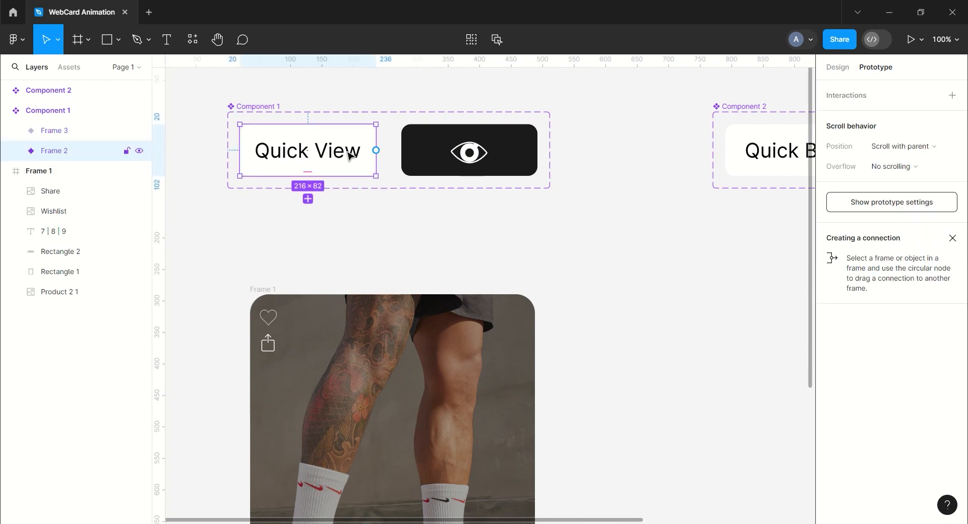
{"action": "left_click_drag", "start_coordinate": [377, 151], "coordinate": [468, 151]}
{"action": "left_click", "coordinate": [367, 183]}
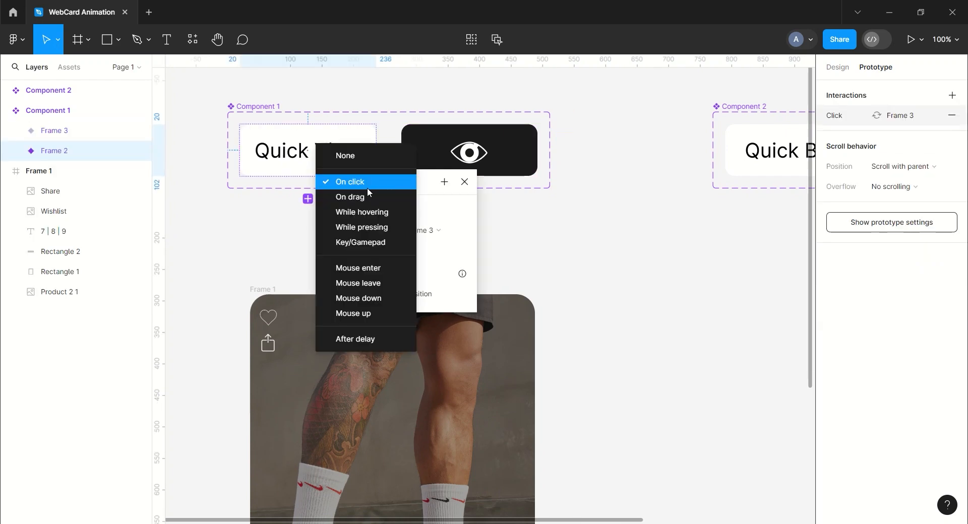
{"action": "left_click", "coordinate": [367, 214]}
- Set the hover interaction's animation to Smart animate with Linear easing
{"action": "left_click", "coordinate": [363, 251]}
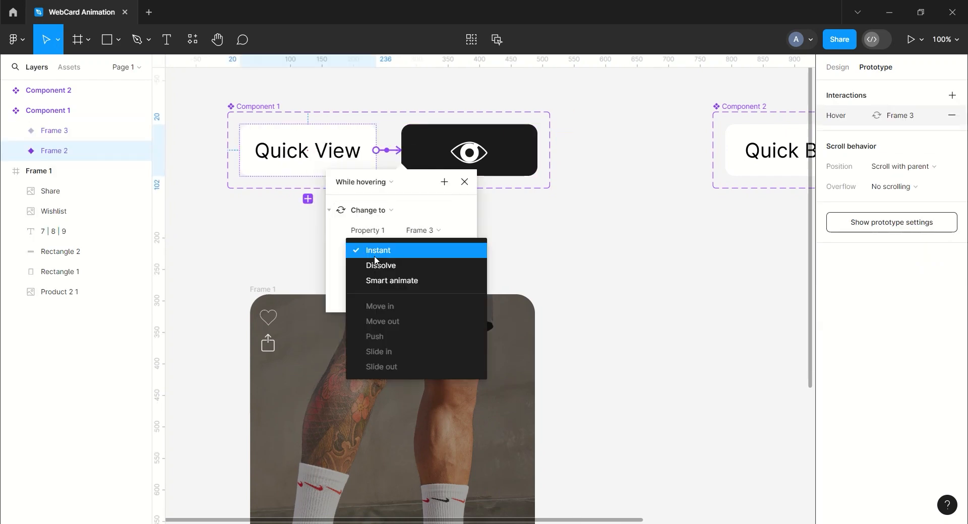
{"action": "left_click", "coordinate": [384, 279]}
{"action": "left_click", "coordinate": [385, 270]}
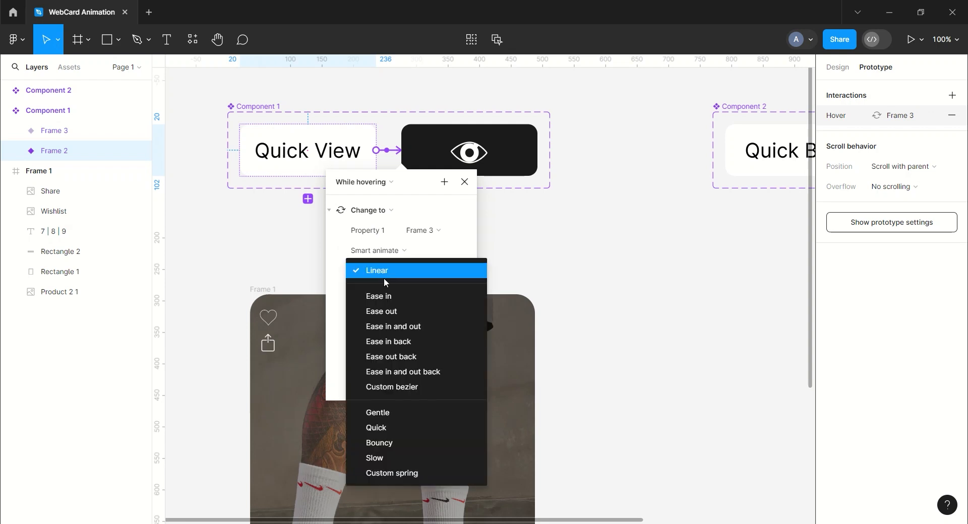
{"action": "left_click", "coordinate": [388, 271]}
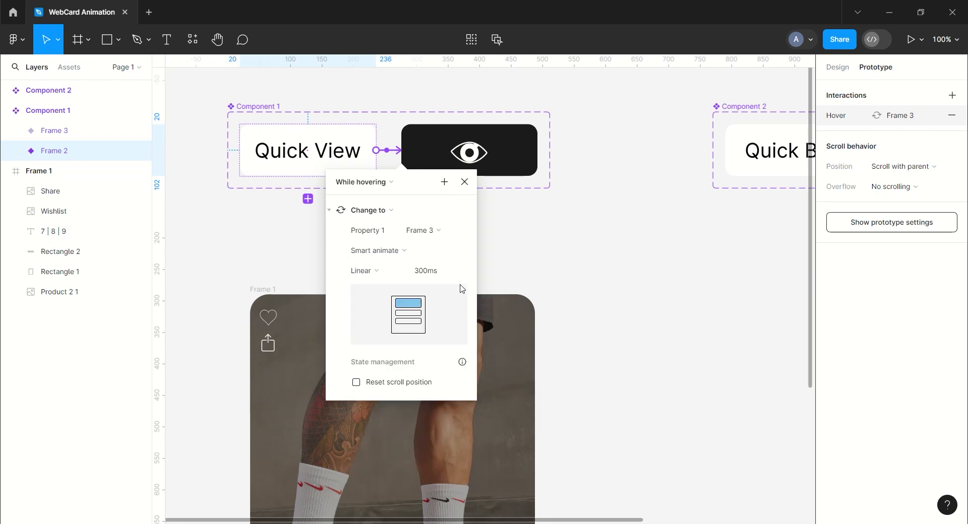
- Link the Quick Buy variant to the cart variant with a While hovering Change to interaction using Smart animate, Linear, 300ms
{"action": "left_click", "coordinate": [465, 182]}
{"action": "left_click_drag", "start_coordinate": [650, 237], "coordinate": [365, 237]}
{"action": "left_click", "coordinate": [565, 162]}
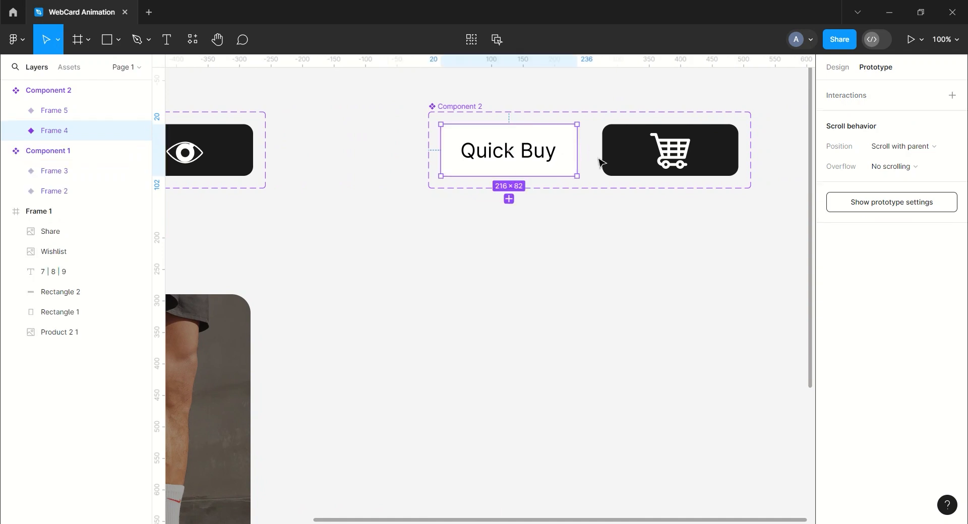
{"action": "left_click_drag", "start_coordinate": [612, 166], "coordinate": [617, 162]}
{"action": "left_click", "coordinate": [569, 184]}
{"action": "left_click", "coordinate": [567, 212]}
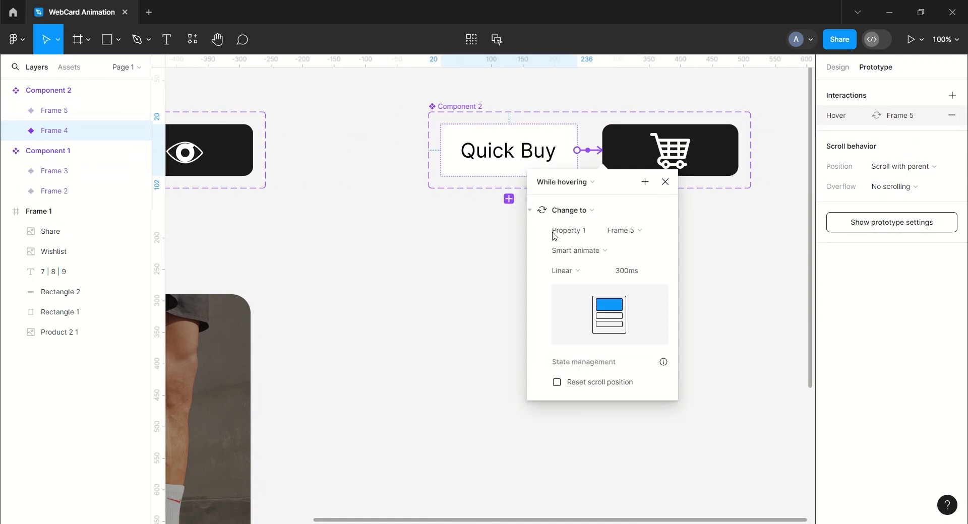
{"action": "left_click", "coordinate": [665, 182]}
- Place instances of the Quick View and Quick Buy components on the card in Frame 1, Quick View above Quick Buy
{"action": "scroll", "coordinate": [408, 292], "scroll_direction": "left", "scroll_amount": 5}
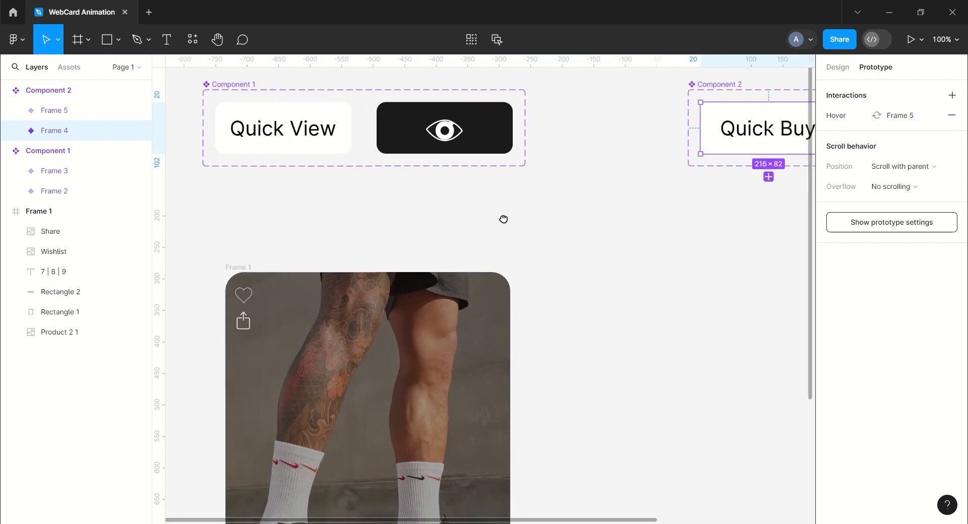
{"action": "key", "text": "minus"}
{"action": "left_click", "coordinate": [560, 323]}
{"action": "left_click_drag", "start_coordinate": [590, 355], "coordinate": [574, 263]}
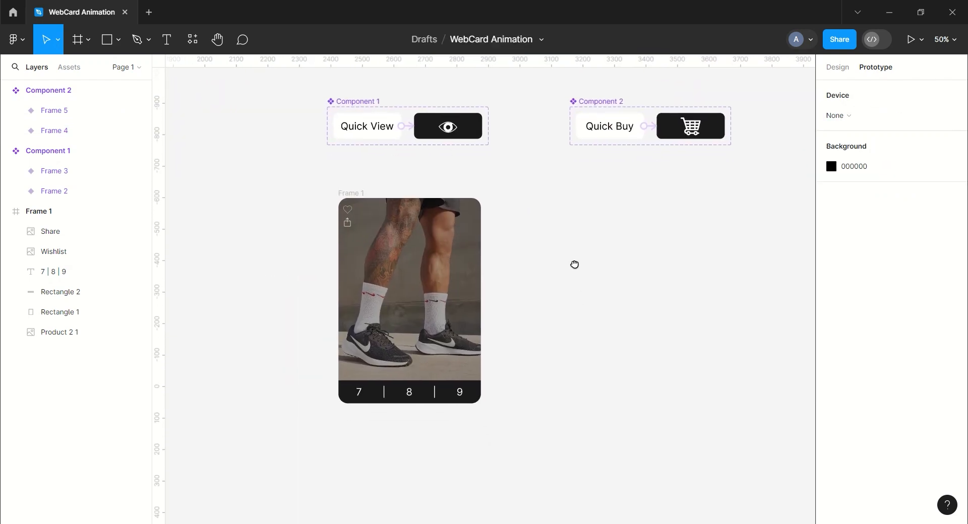
{"action": "left_click", "coordinate": [838, 67]}
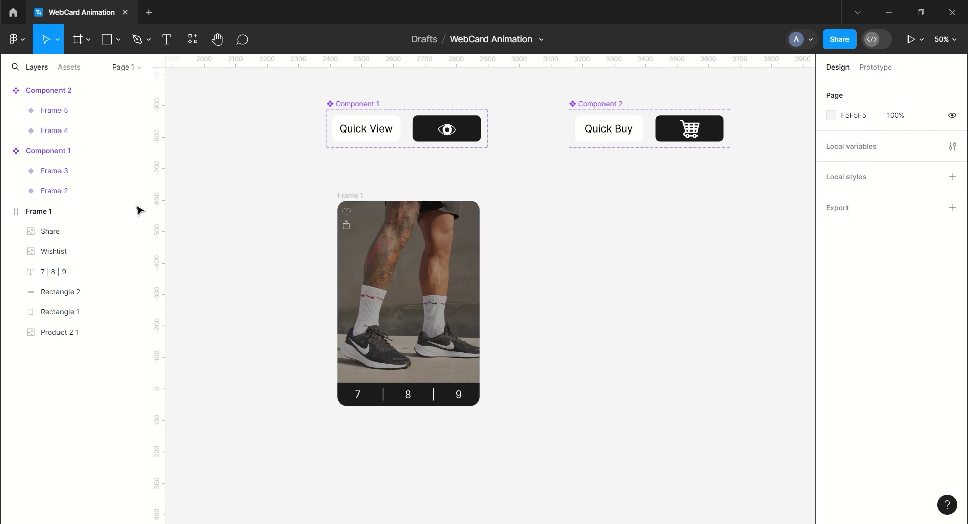
{"action": "left_click", "coordinate": [70, 67]}
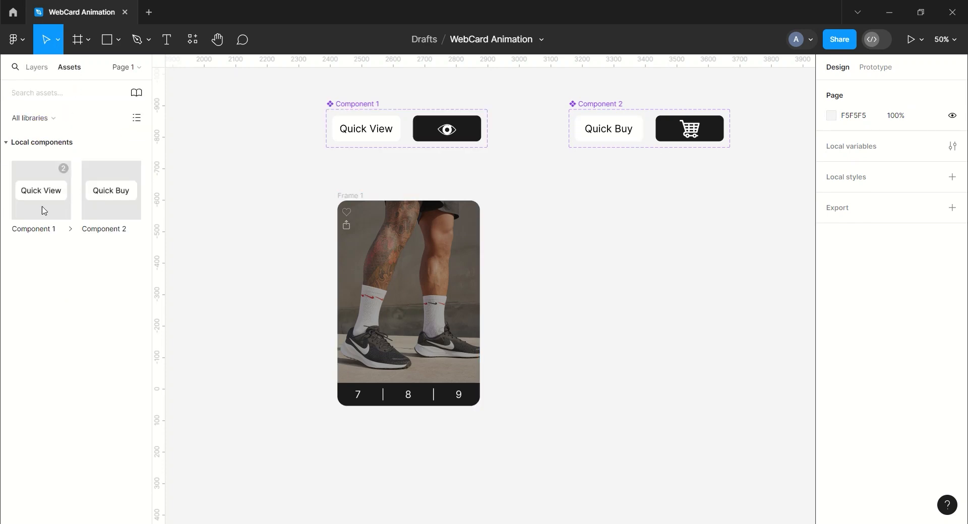
{"action": "left_click_drag", "start_coordinate": [155, 222], "coordinate": [412, 275]}
{"action": "left_click_drag", "start_coordinate": [112, 204], "coordinate": [411, 309]}
{"action": "left_click", "coordinate": [579, 278]}
{"action": "scroll", "coordinate": [579, 279], "scroll_direction": "down", "scroll_amount": 2}
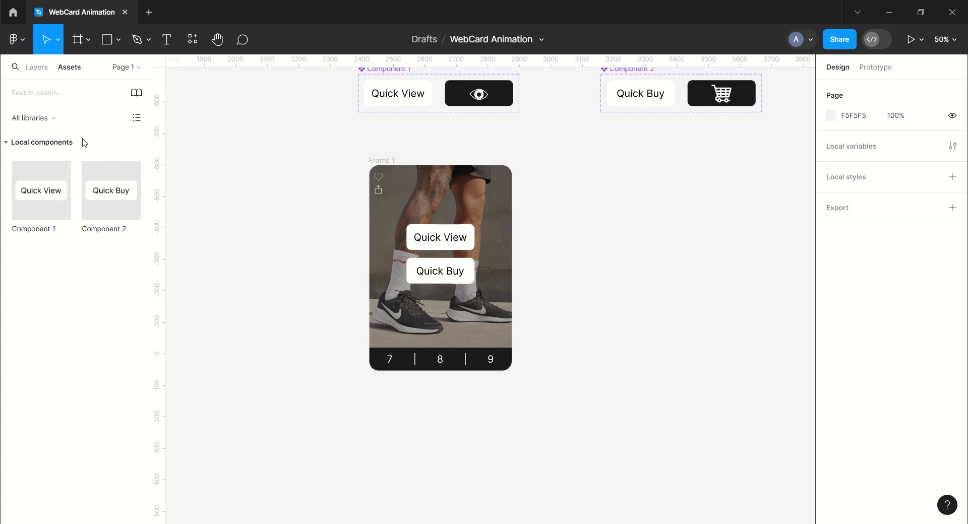
- Collapse the component sets in the layer list and import the Product 3 shoe image, placing it over the card in Frame 1
{"action": "left_click", "coordinate": [40, 62]}
{"action": "left_click", "coordinate": [5, 89]}
{"action": "left_click", "coordinate": [5, 110]}
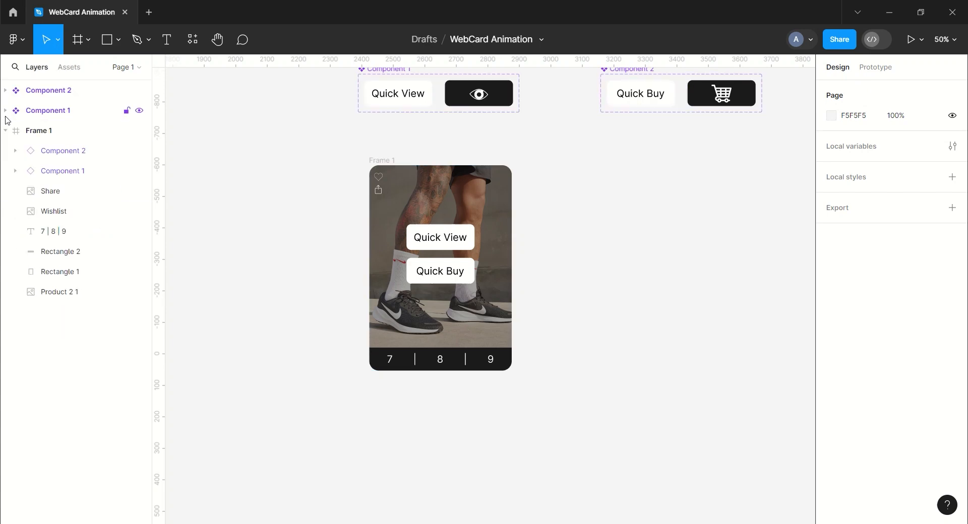
{"action": "key", "text": "alt+Tab"}
{"action": "left_click_drag", "start_coordinate": [267, 88], "coordinate": [414, 350]}
{"action": "key", "text": "alt+Tab"}
{"action": "left_click_drag", "start_coordinate": [585, 119], "coordinate": [503, 332]}
{"action": "left_click", "coordinate": [577, 317]}
- Duplicate Frame 1 and space the copy out beside the original at X 3106
{"action": "key", "text": "ctrl+plus"}
{"action": "left_click", "coordinate": [51, 150]}
{"action": "key", "text": "Up"}
{"action": "key", "text": "Up"}
{"action": "left_click", "coordinate": [668, 315]}
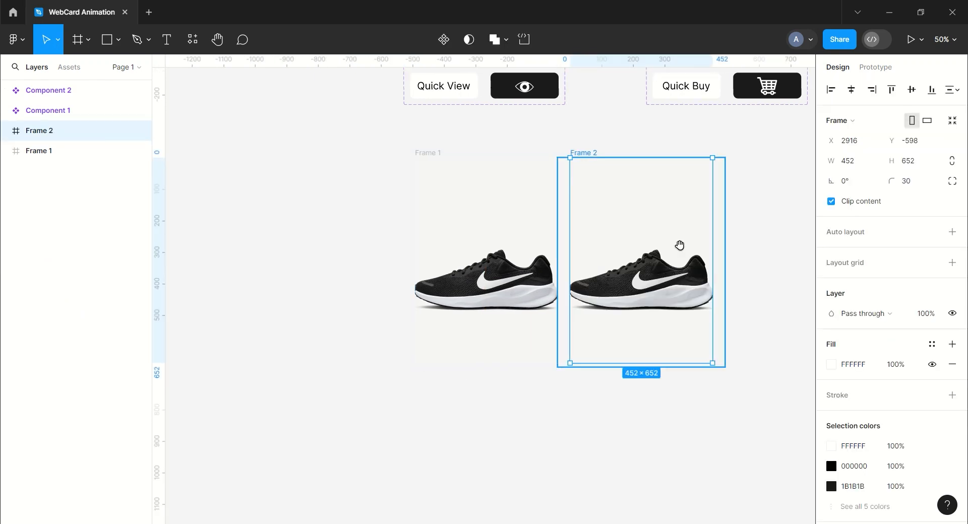
{"action": "left_click_drag", "start_coordinate": [733, 250], "coordinate": [572, 250]}
{"action": "left_click_drag", "start_coordinate": [487, 283], "coordinate": [545, 285]}
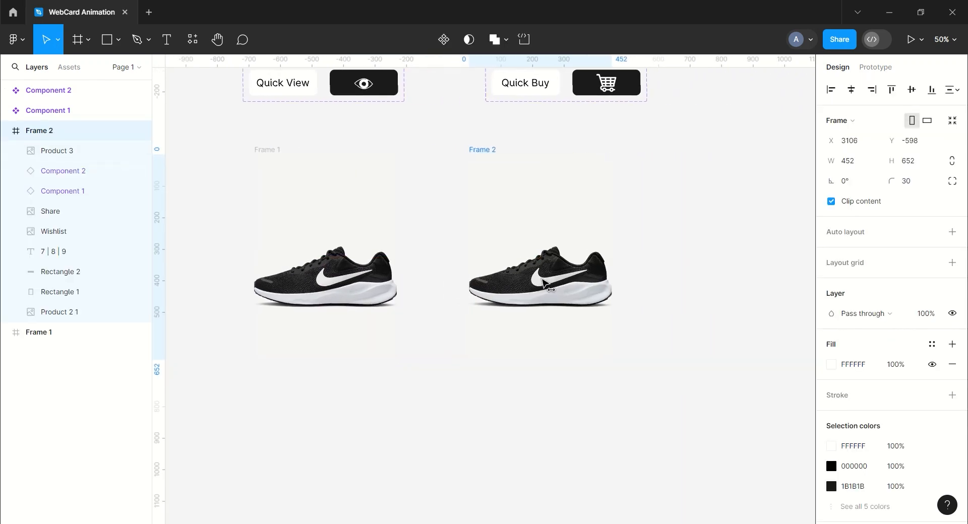
- Hide the Product 3 image in Frame 2 and collapse the frame's layers
{"action": "left_click", "coordinate": [142, 151]}
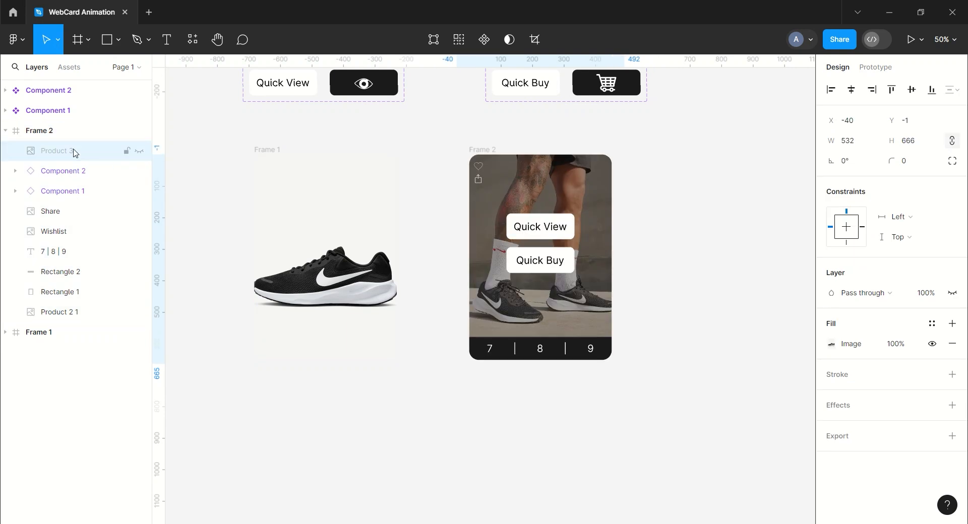
{"action": "left_click", "coordinate": [30, 130]}
{"action": "left_click", "coordinate": [5, 131]}
{"action": "scroll", "coordinate": [734, 244], "scroll_direction": "left", "scroll_amount": 2}
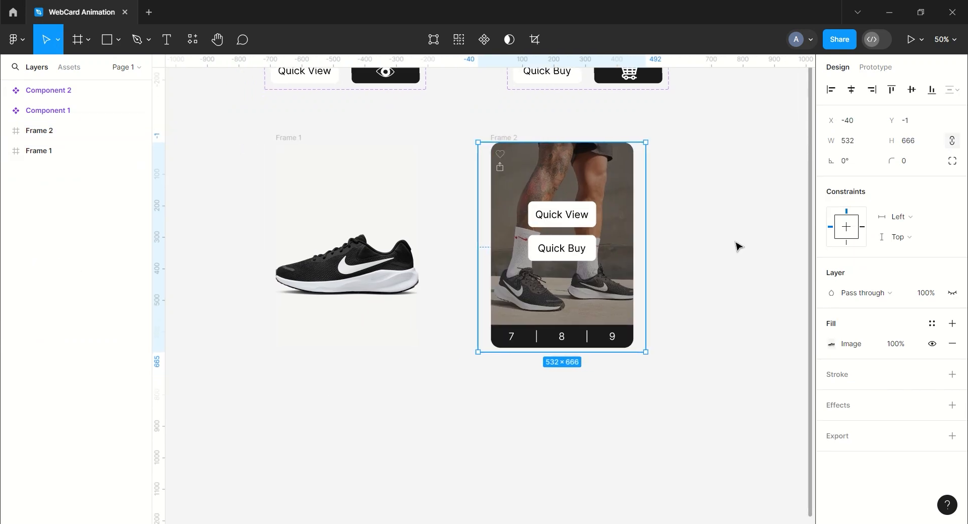
{"action": "left_click", "coordinate": [735, 244]}
- Link Frame 1 to Frame 2 with a While hovering Navigate to interaction using the Instant animation
{"action": "left_click", "coordinate": [877, 67]}
{"action": "left_click", "coordinate": [287, 138]}
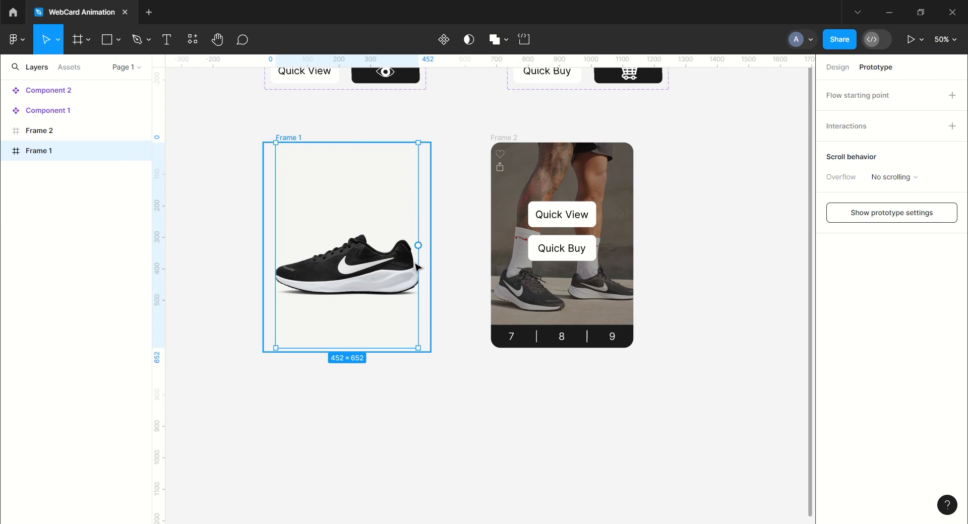
{"action": "left_click_drag", "start_coordinate": [347, 349], "coordinate": [527, 322]}
{"action": "left_click", "coordinate": [460, 283]}
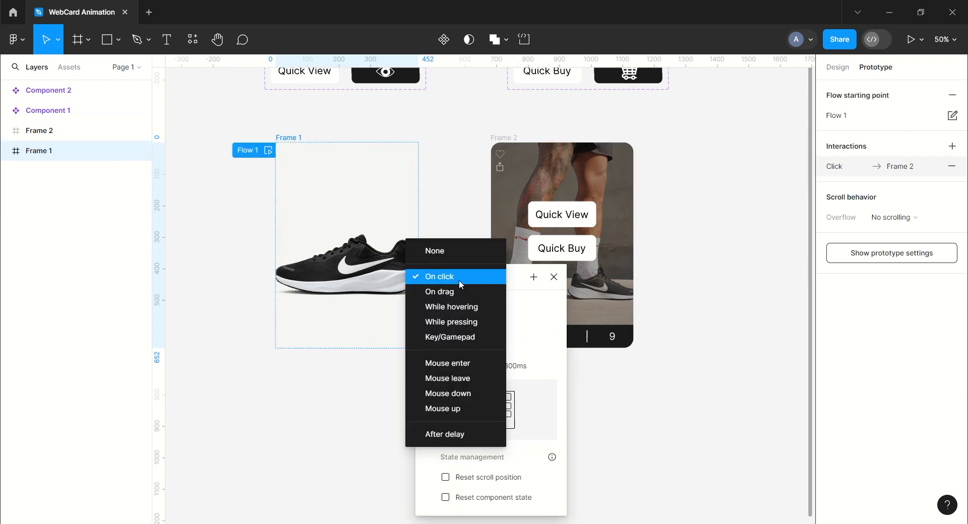
{"action": "left_click", "coordinate": [461, 308]}
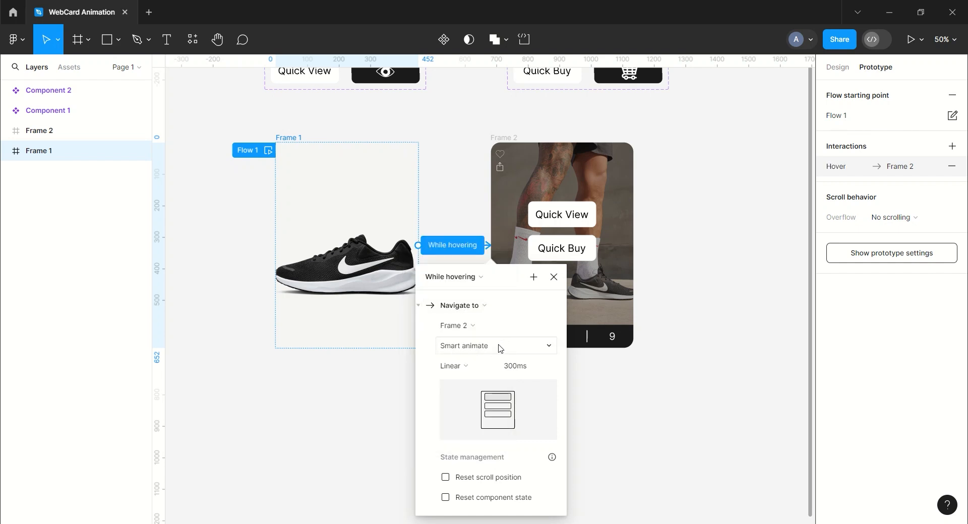
{"action": "left_click", "coordinate": [500, 348]}
{"action": "left_click", "coordinate": [481, 316]}
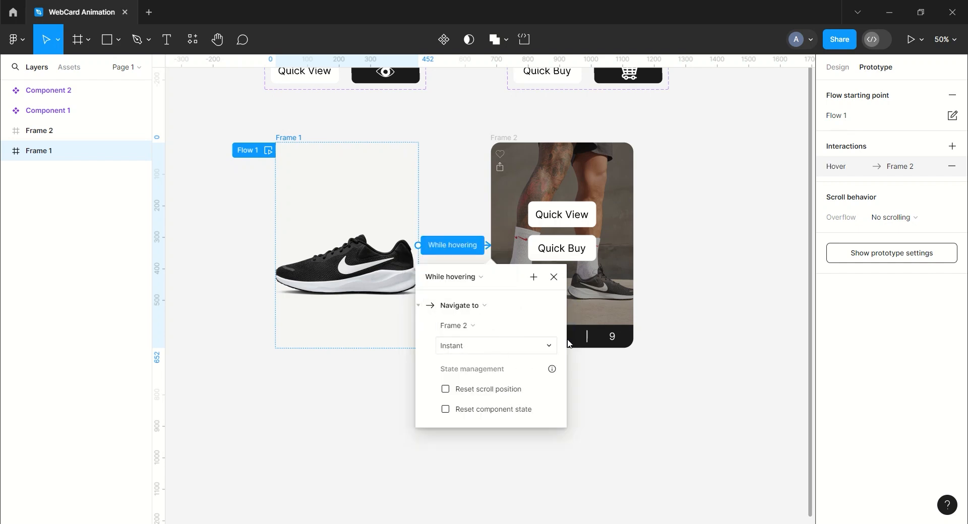
{"action": "left_click", "coordinate": [553, 278]}
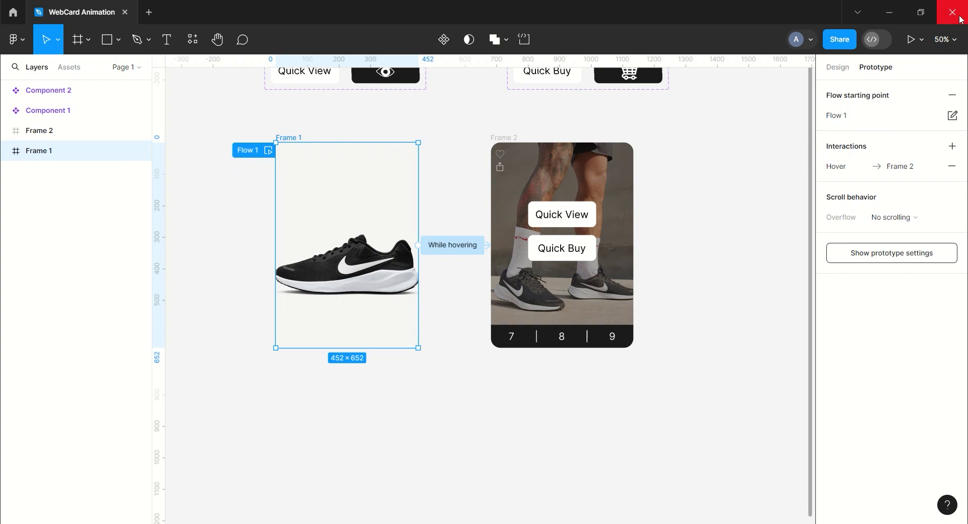
- Present the prototype and test the hover effects on the card and its Quick View button
{"action": "left_click", "coordinate": [915, 40]}
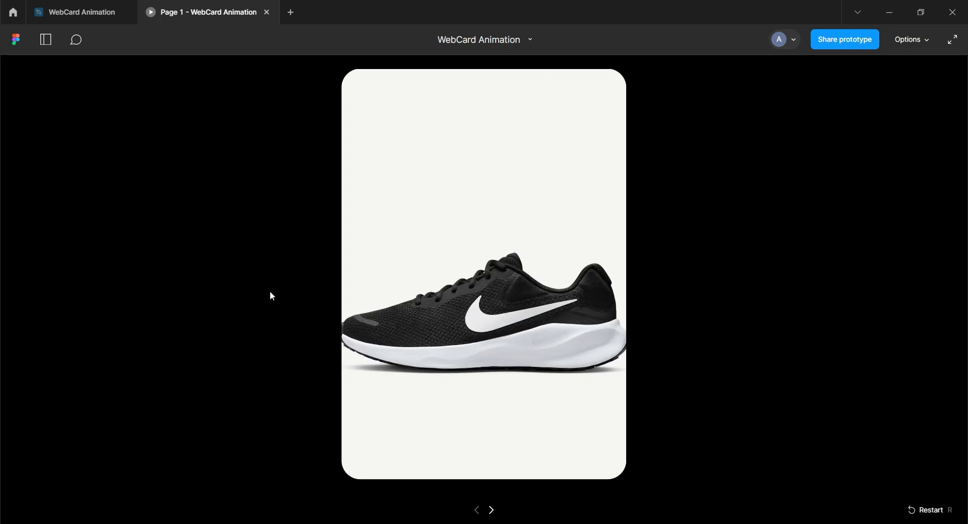
{"action": "mouse_move", "coordinate": [462, 272]}
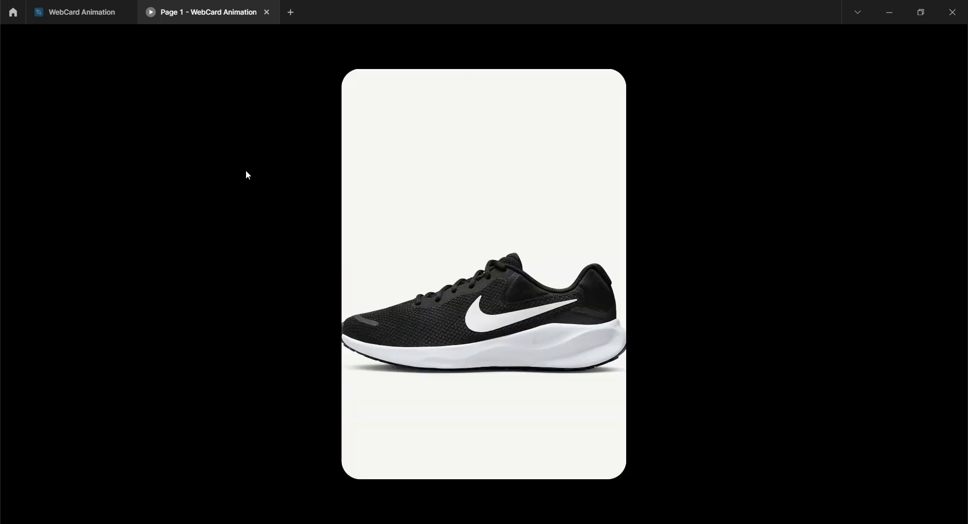
{"action": "mouse_move", "coordinate": [361, 168]}
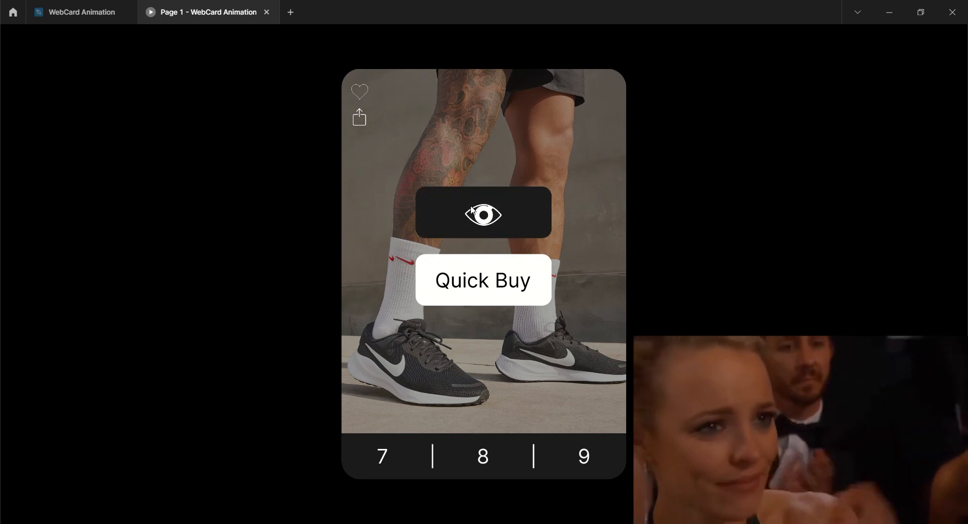